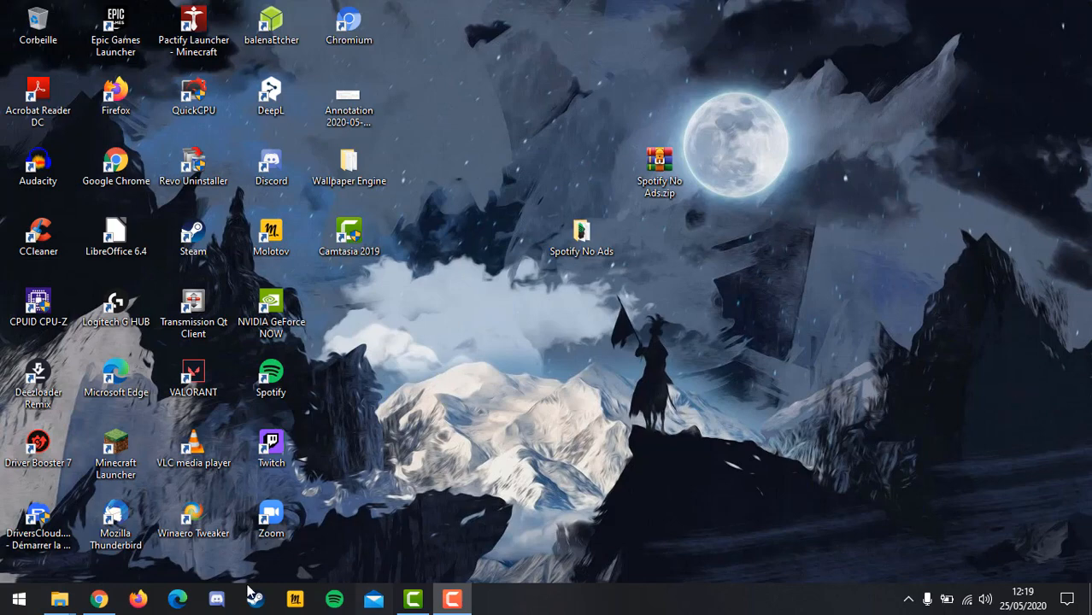
# - In Chrome, download Spotify No Ads.zip from Google Drive despite the antivirus scan warning, close the warning page and return to the desktop
pyautogui.click(99, 598)
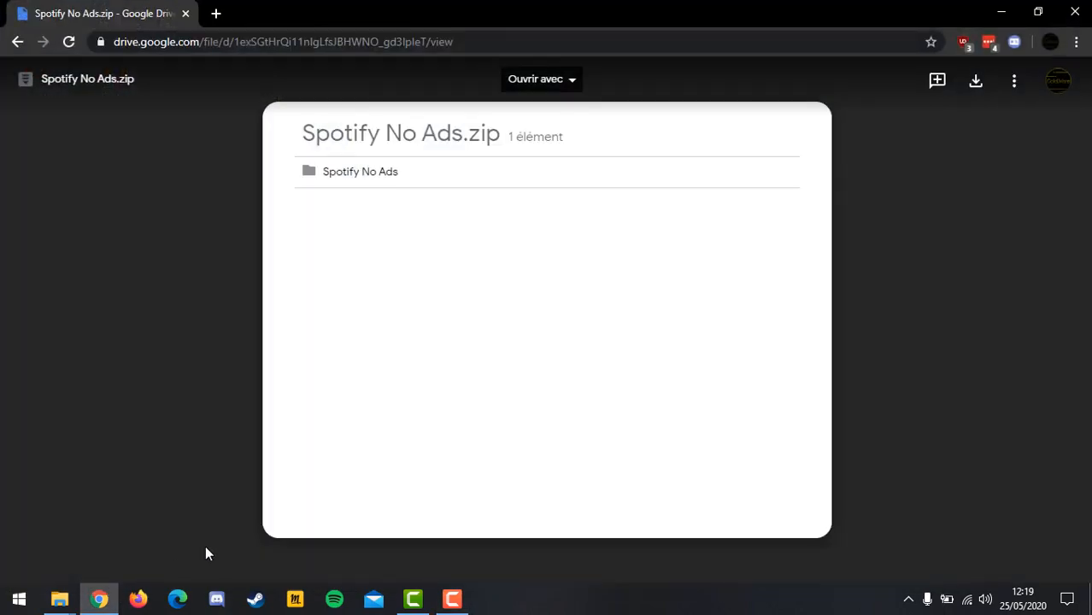
pyautogui.click(969, 89)
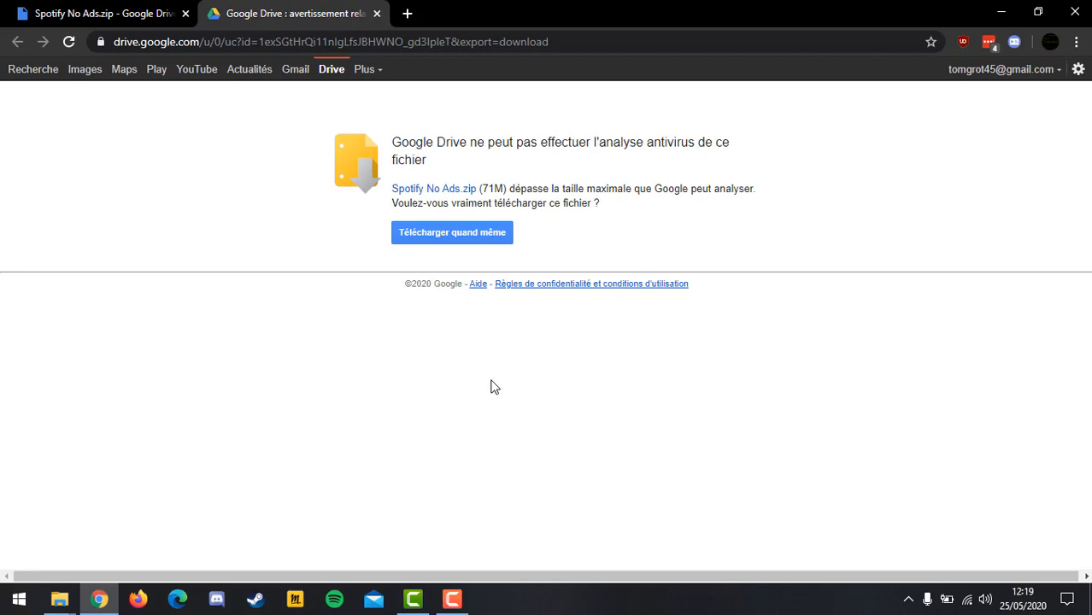
pyautogui.click(437, 243)
pyautogui.click(376, 14)
pyautogui.click(1001, 14)
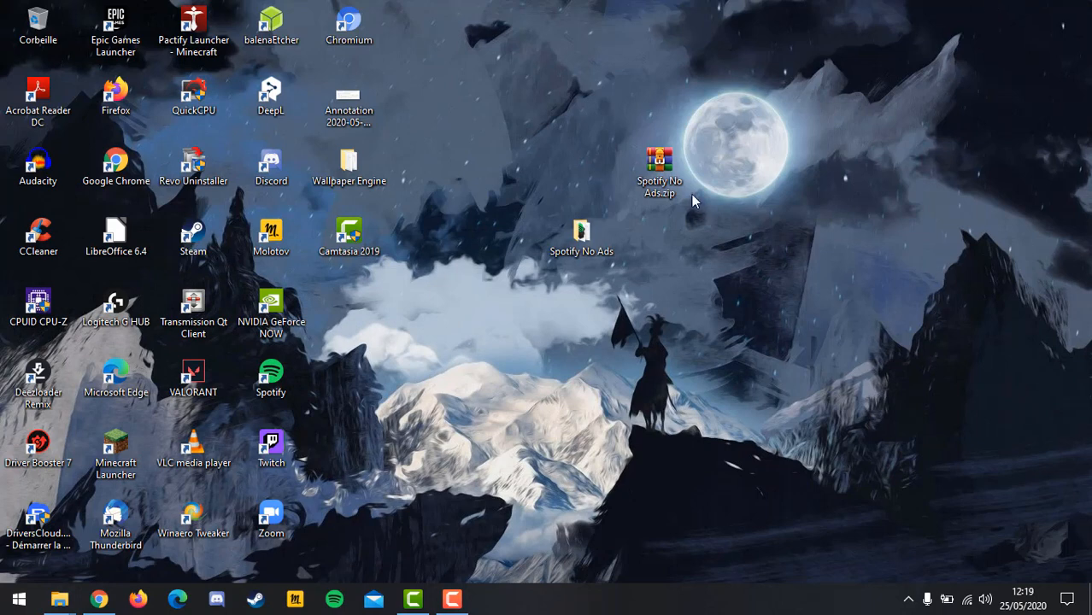
# - Move Spotify No Ads.zip beside the Spotify No Ads folder on the desktop and open that folder
pyautogui.moveTo(657, 178); pyautogui.dragTo(660, 223)
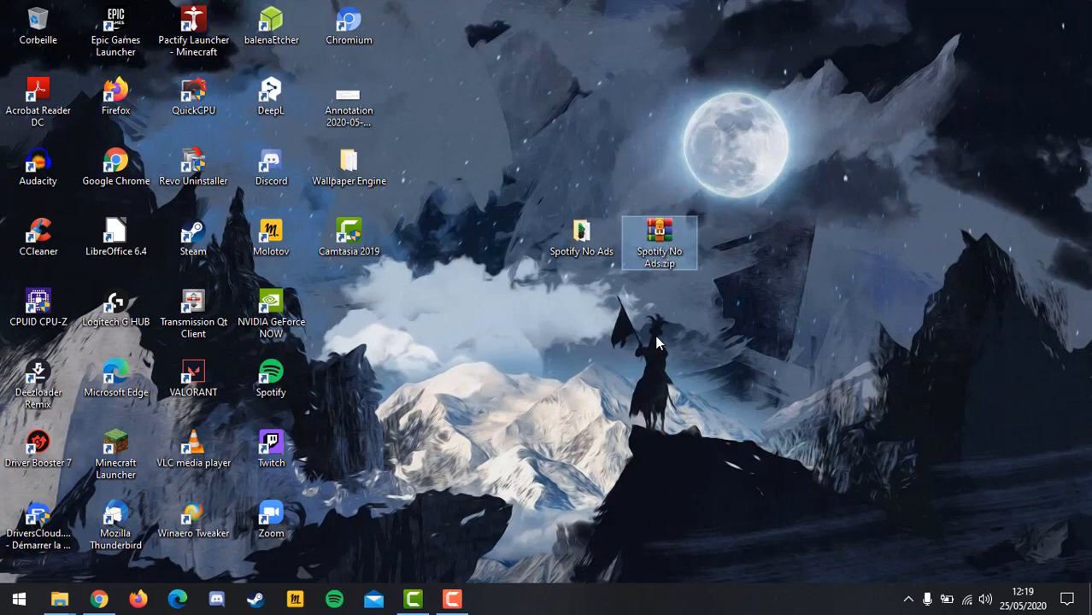
pyautogui.doubleClick(587, 237)
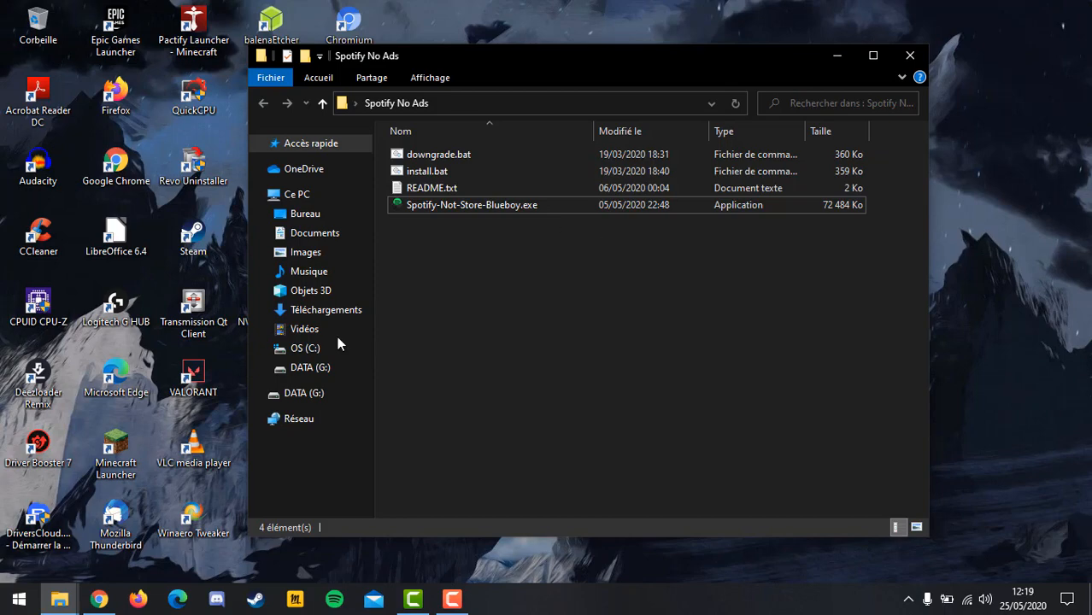
# - Uninstall the existing Spotify program through the Windows Control Panel, confirm the removal and close the programs list
pyautogui.click(19, 598)
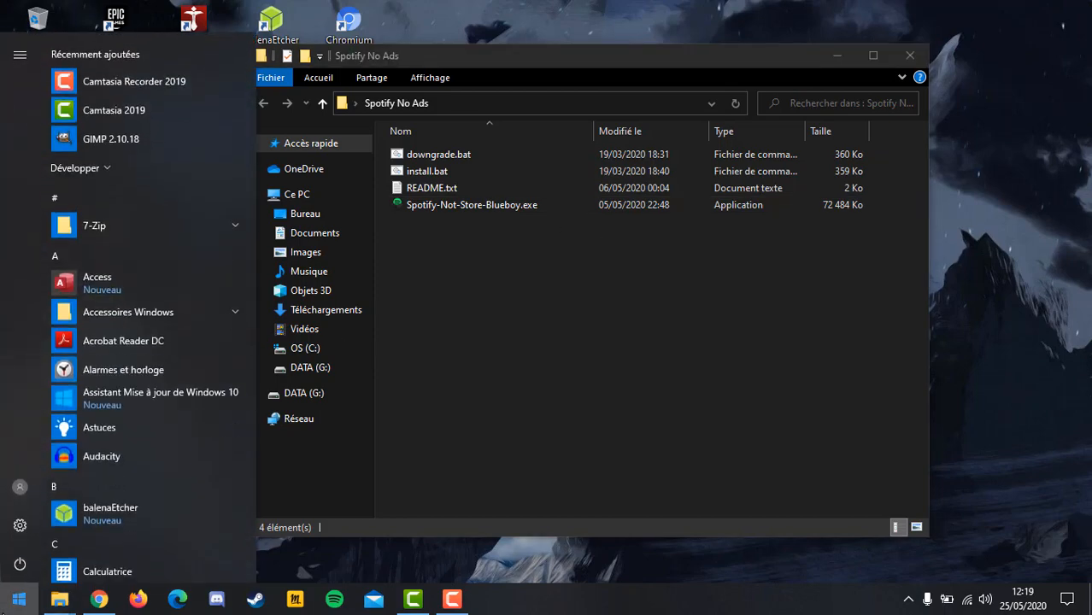
pyautogui.write('pann')
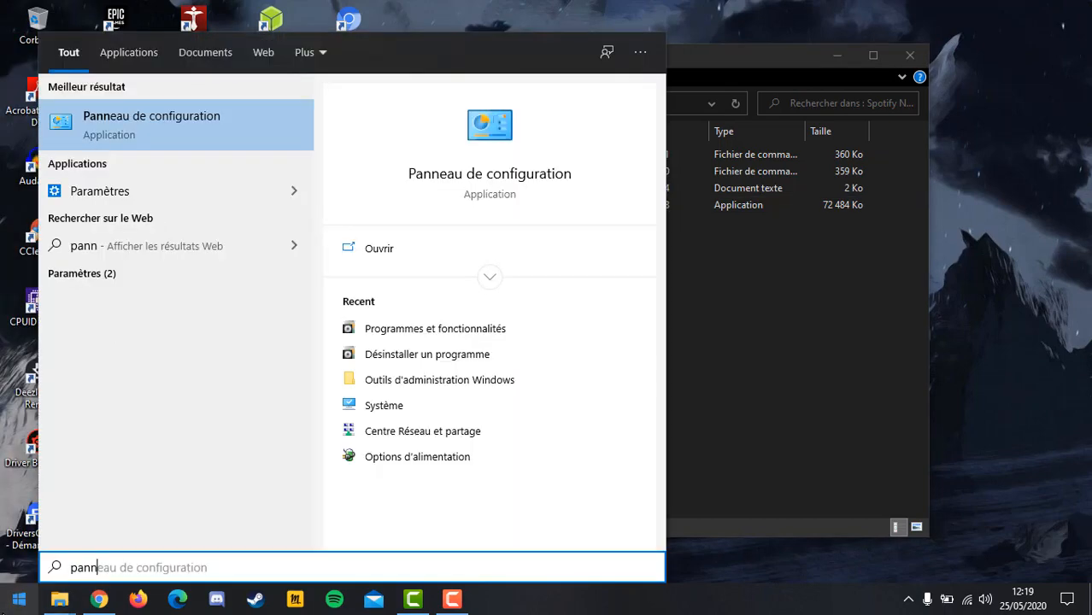
pyautogui.press('Return')
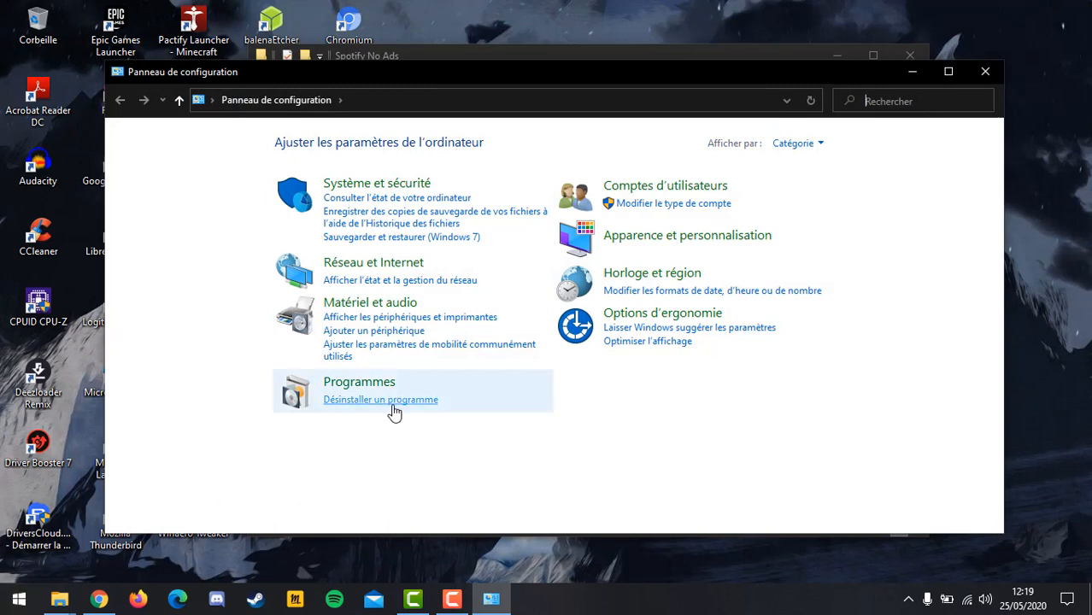
pyautogui.click(392, 407)
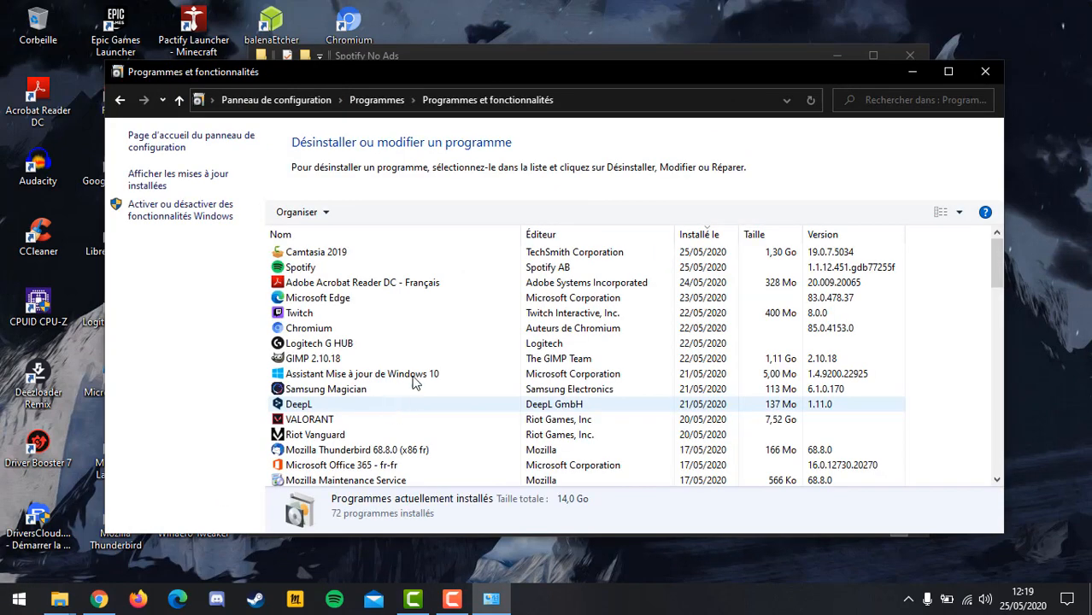
pyautogui.click(443, 270)
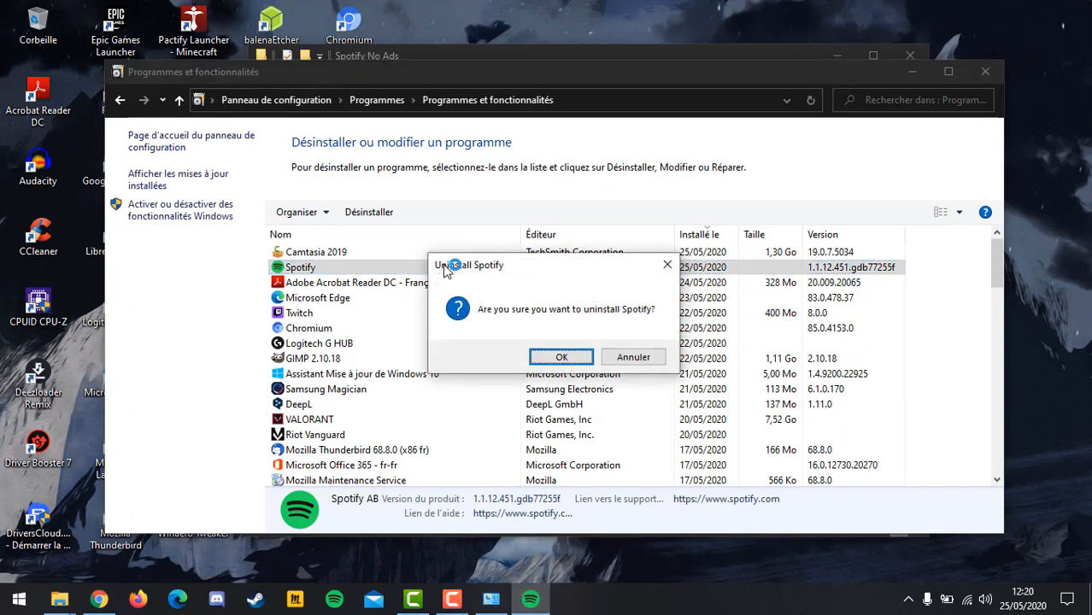
pyautogui.press('Return')
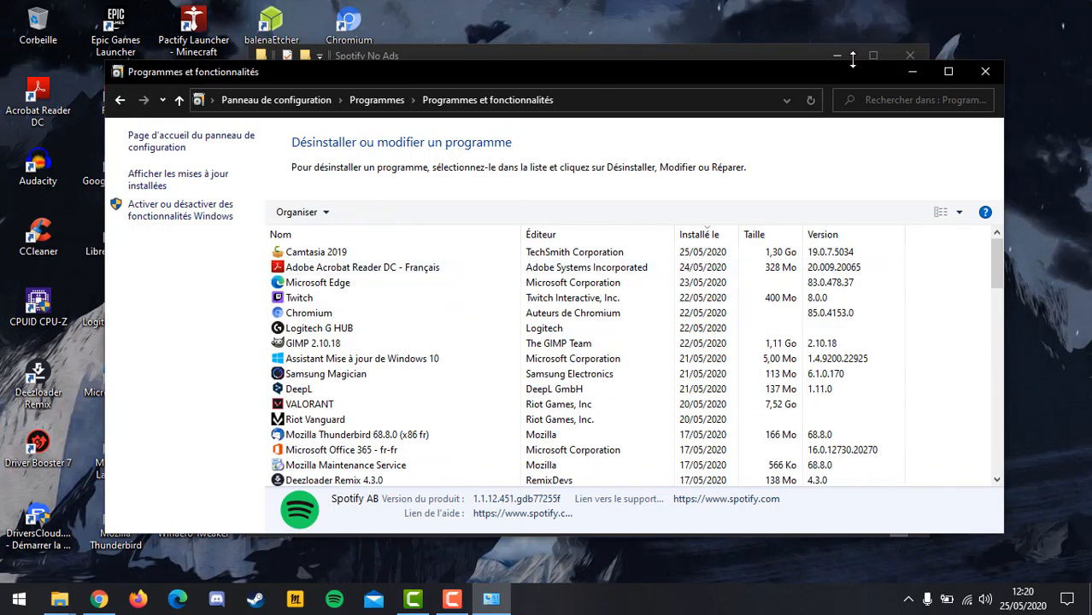
pyautogui.click(984, 71)
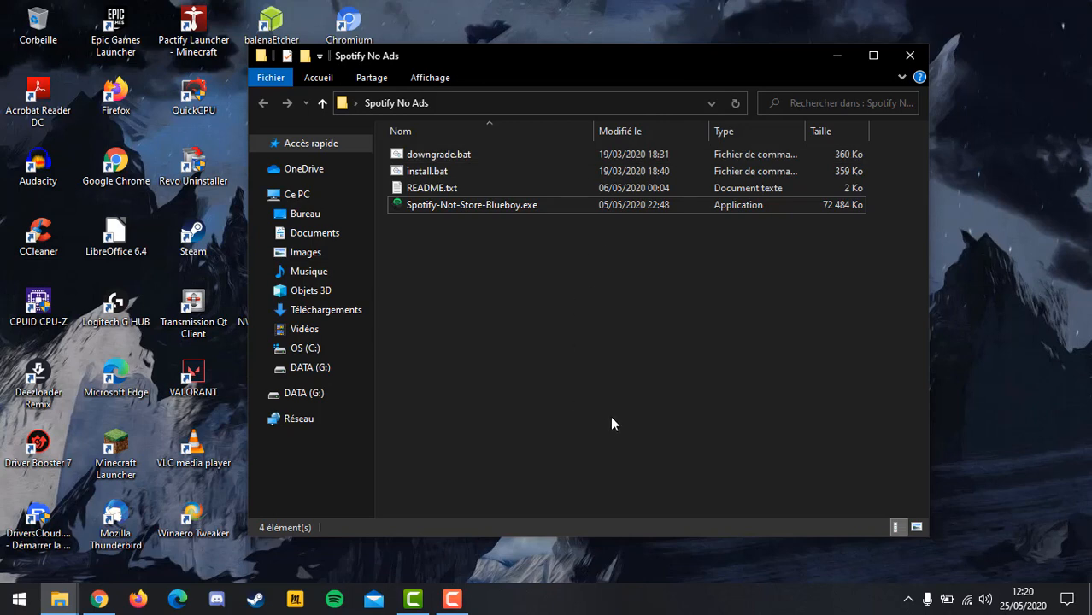
# - Run Spotify-Not-Store-Blueboy.exe and then downgrade.bat from the Spotify No Ads folder
pyautogui.doubleClick(484, 205)
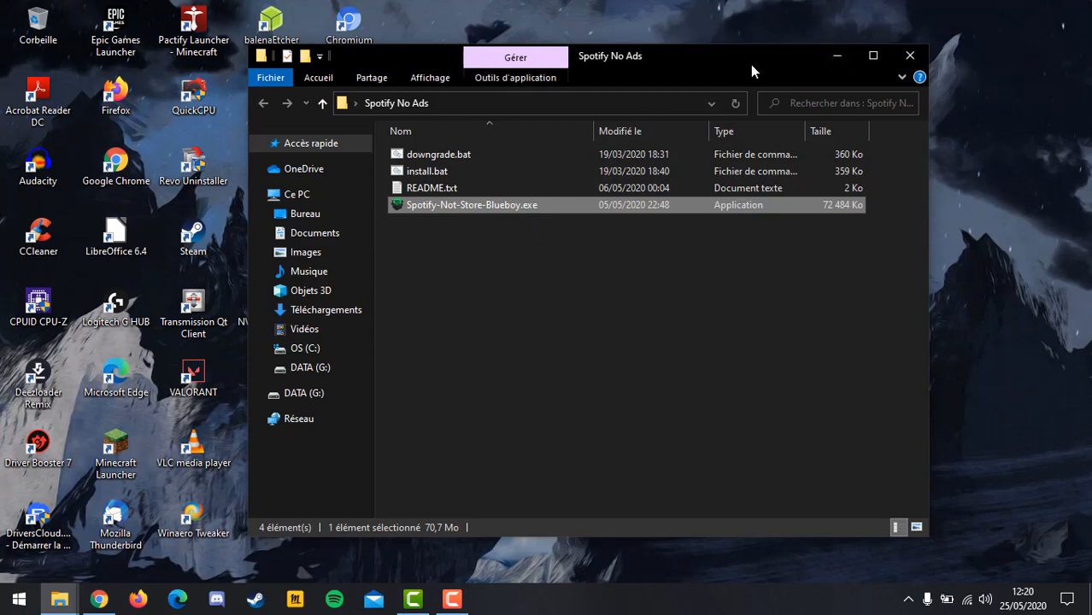
pyautogui.click(461, 155)
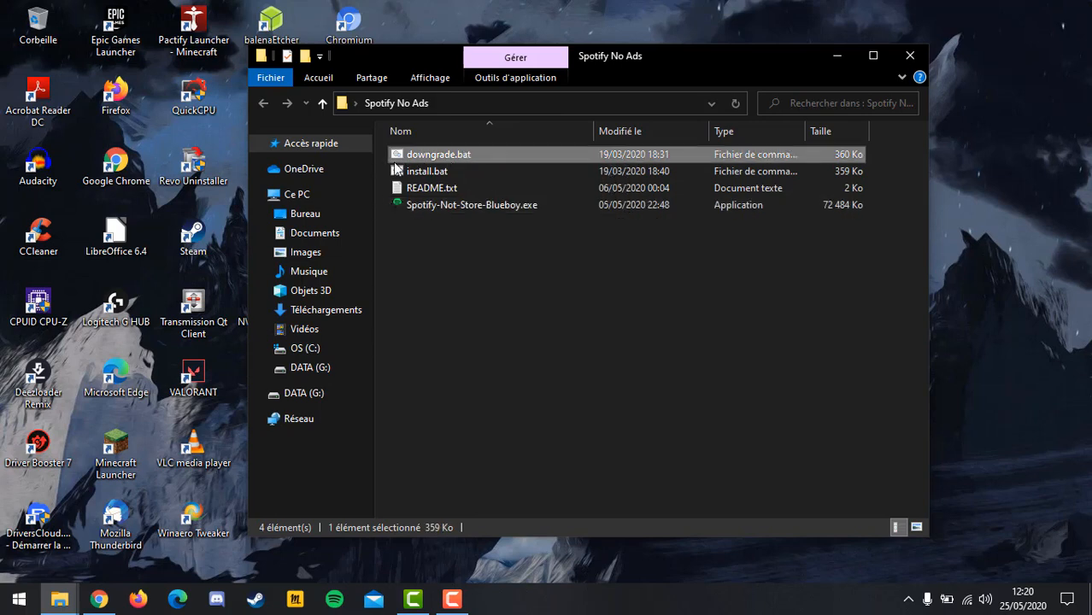
pyautogui.doubleClick(465, 159)
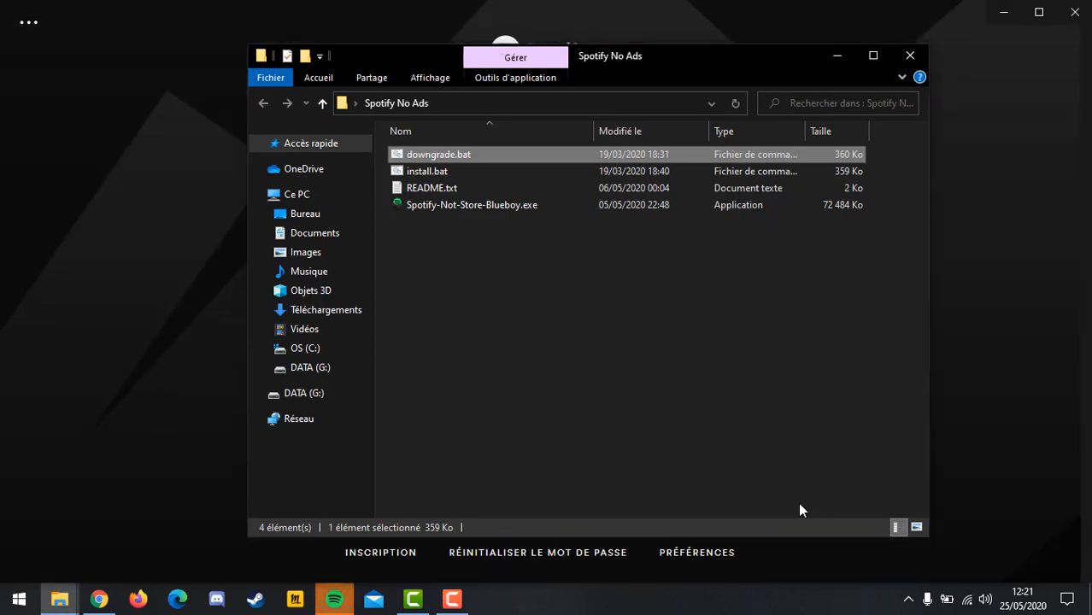
# - Switch to the Spotify login window, enter the account password and sign in
pyautogui.click(1007, 287)
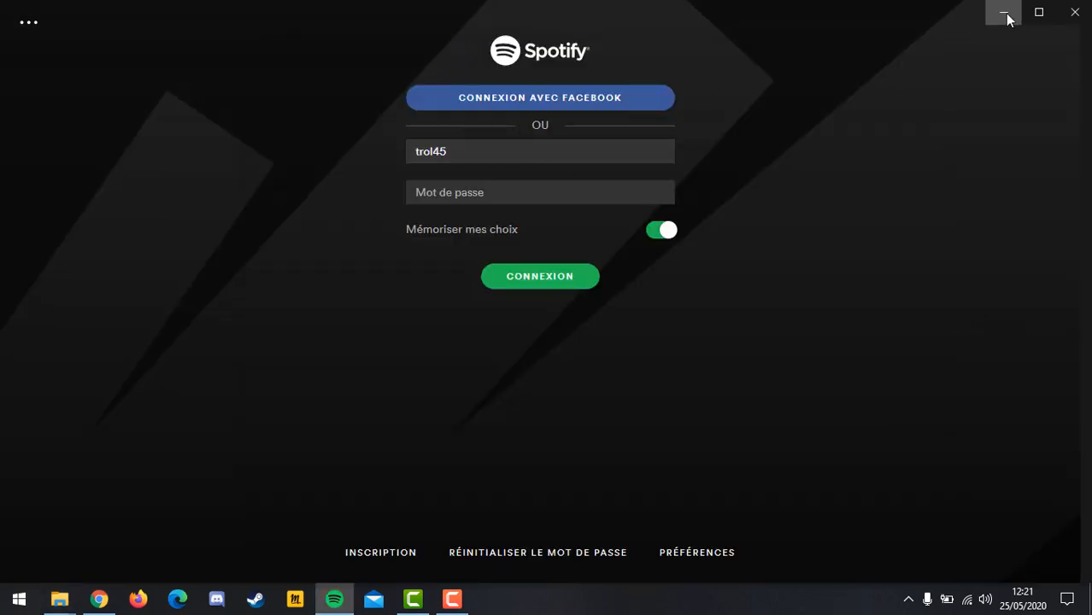
pyautogui.click(518, 186)
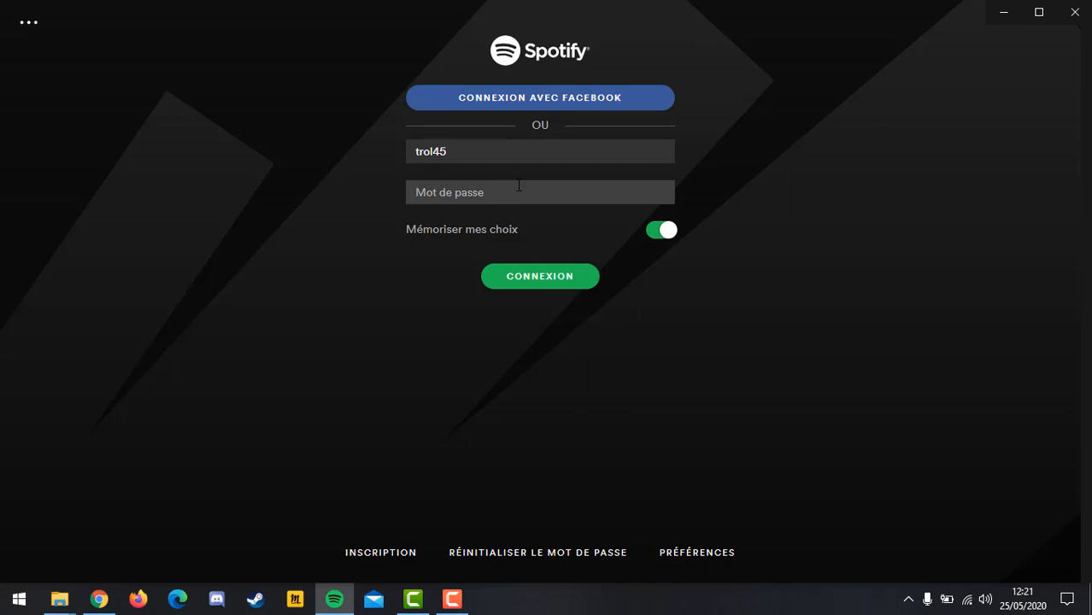
pyautogui.write('**********')
pyautogui.press('Return')
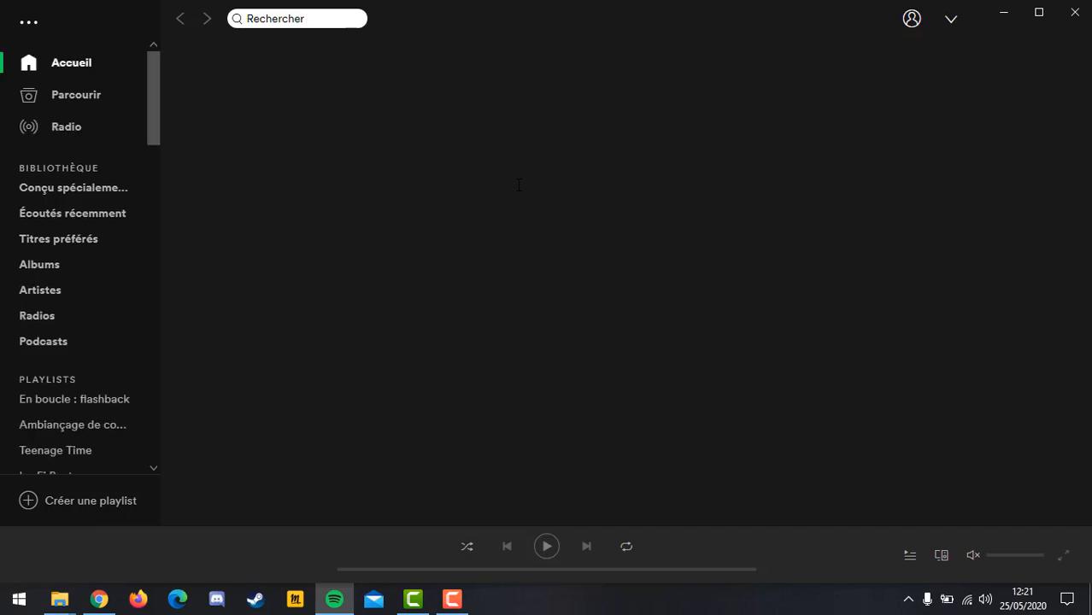
# - View the Titres préférés list in the Spotify library
pyautogui.click(41, 240)
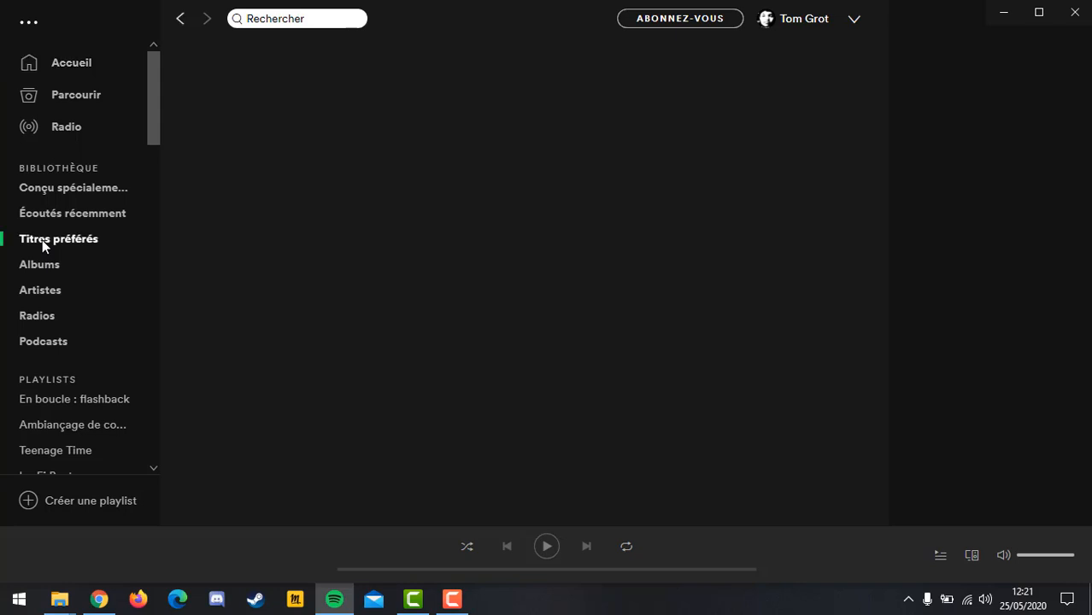
pyautogui.click(334, 599)
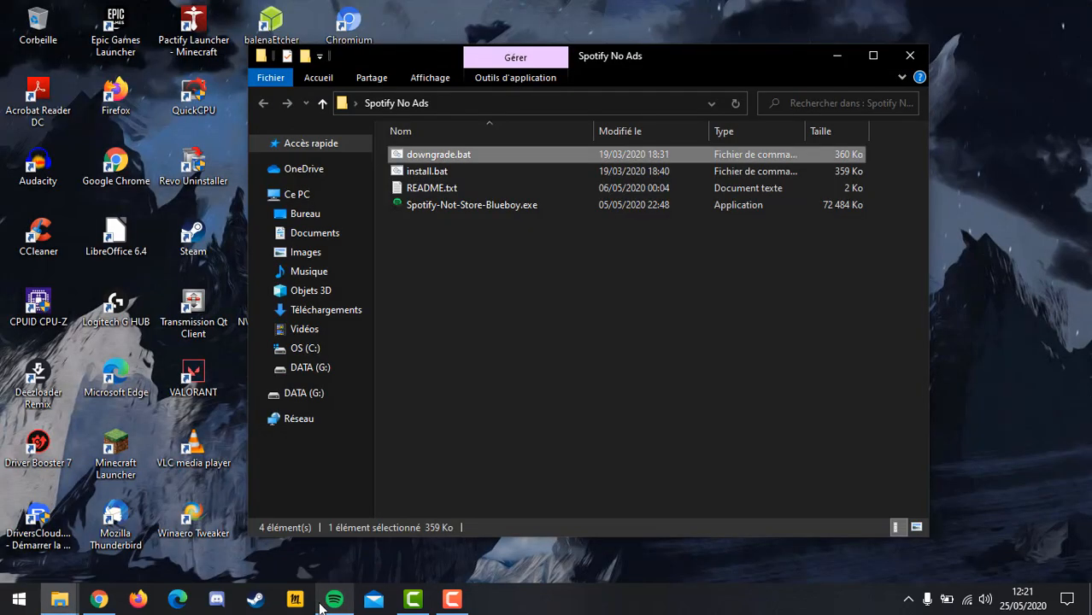
pyautogui.click(334, 598)
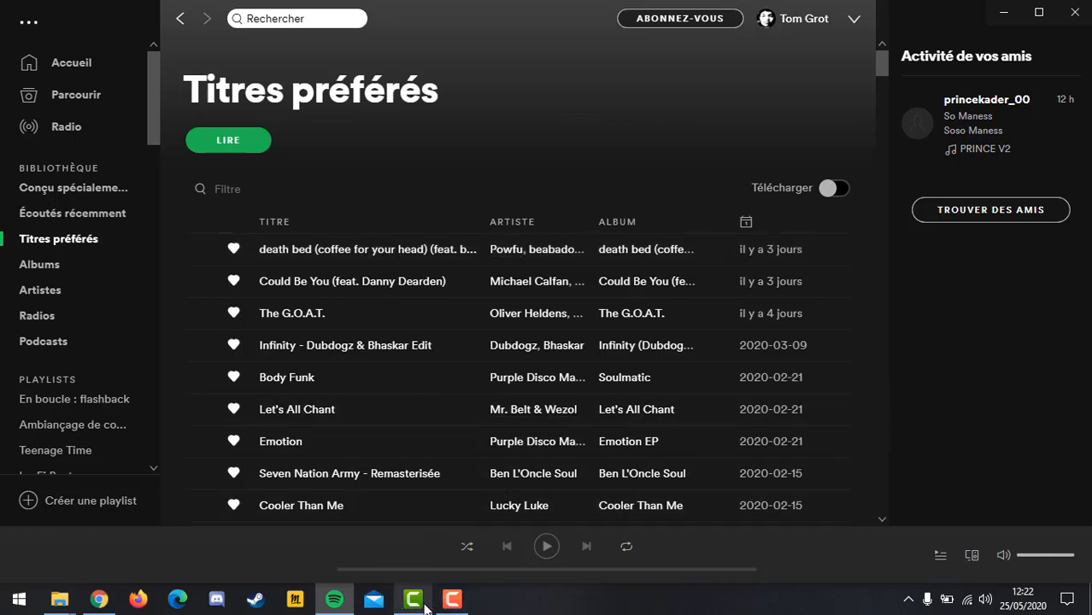
pyautogui.click(334, 599)
pyautogui.click(334, 600)
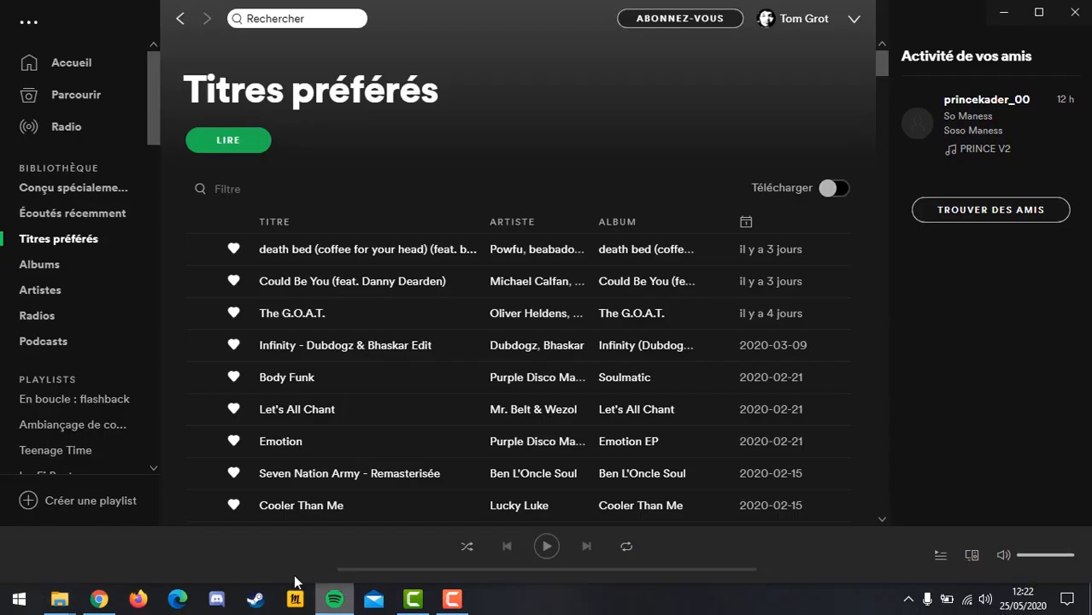
# - Close Spotify, run install.bat from the Spotify No Ads folder and dismiss its console window
pyautogui.click(1065, 14)
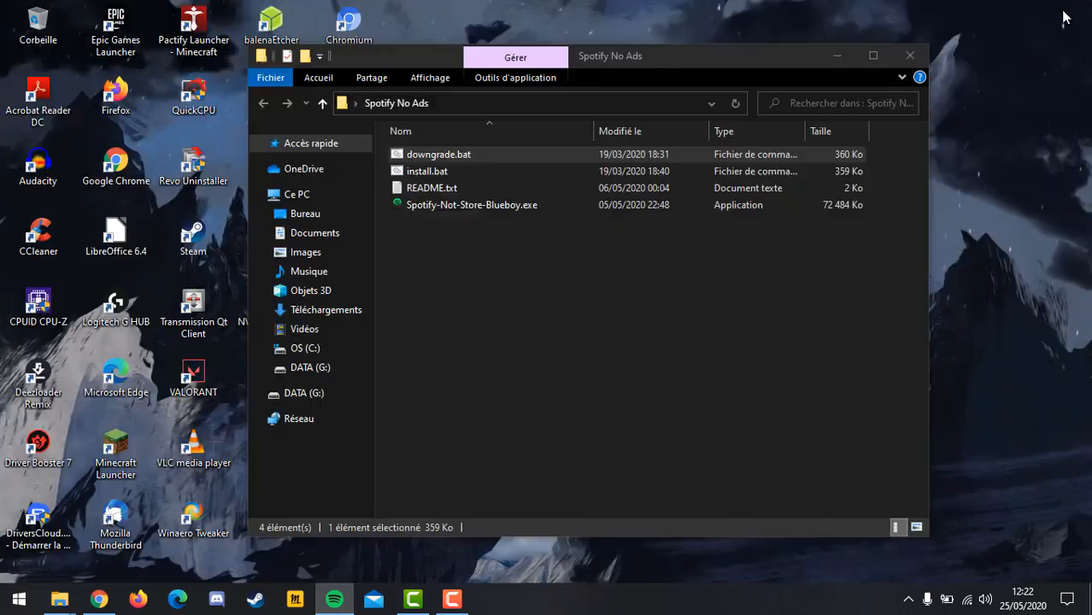
pyautogui.doubleClick(494, 171)
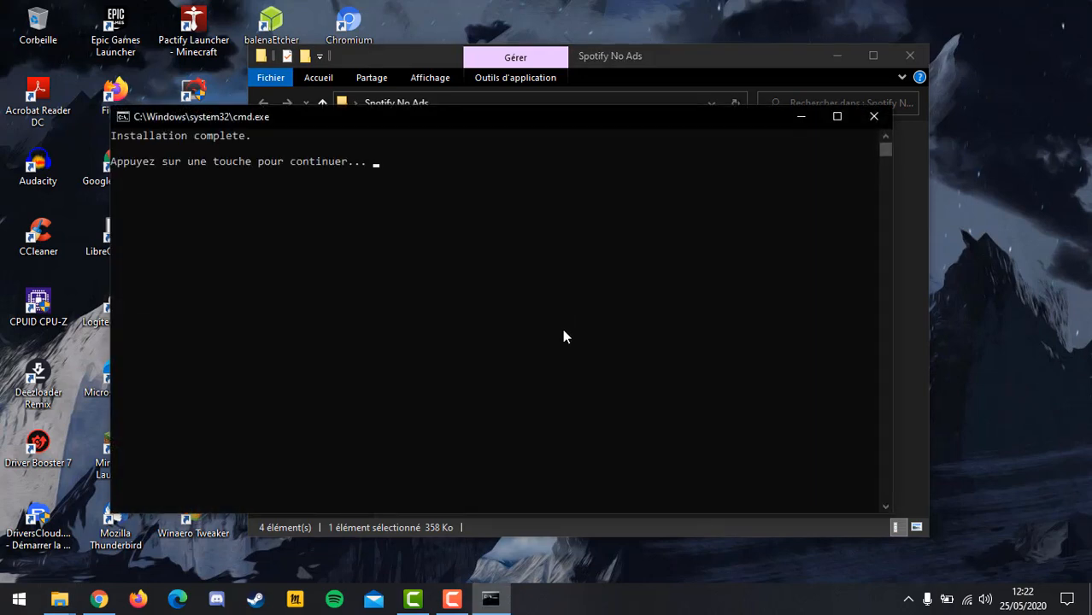
pyautogui.press('Return')
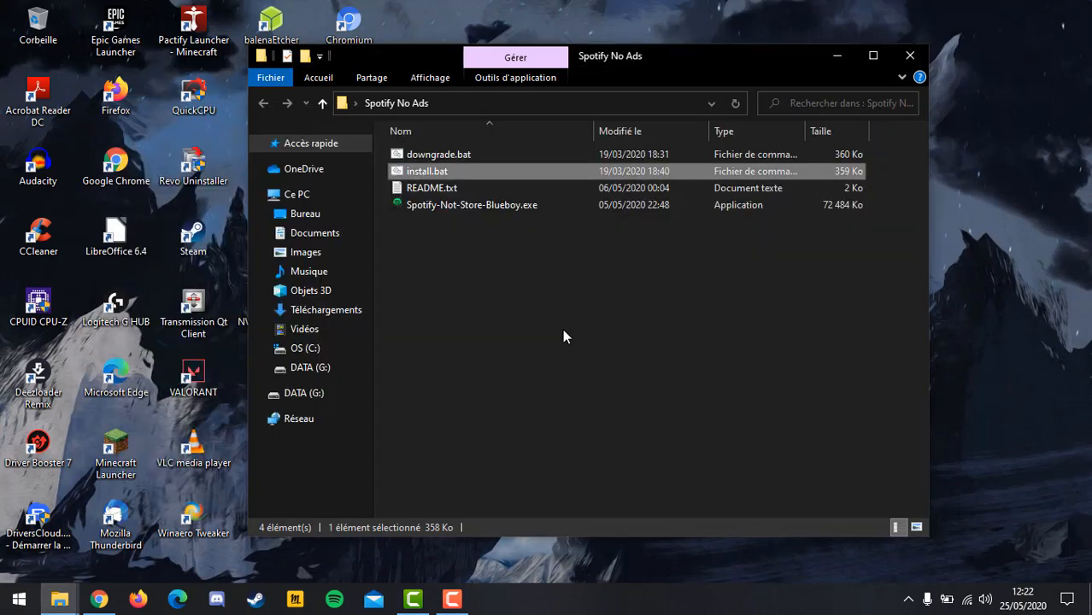
# - Relaunch Spotify and open the Titres préférés list in the library
pyautogui.click(334, 599)
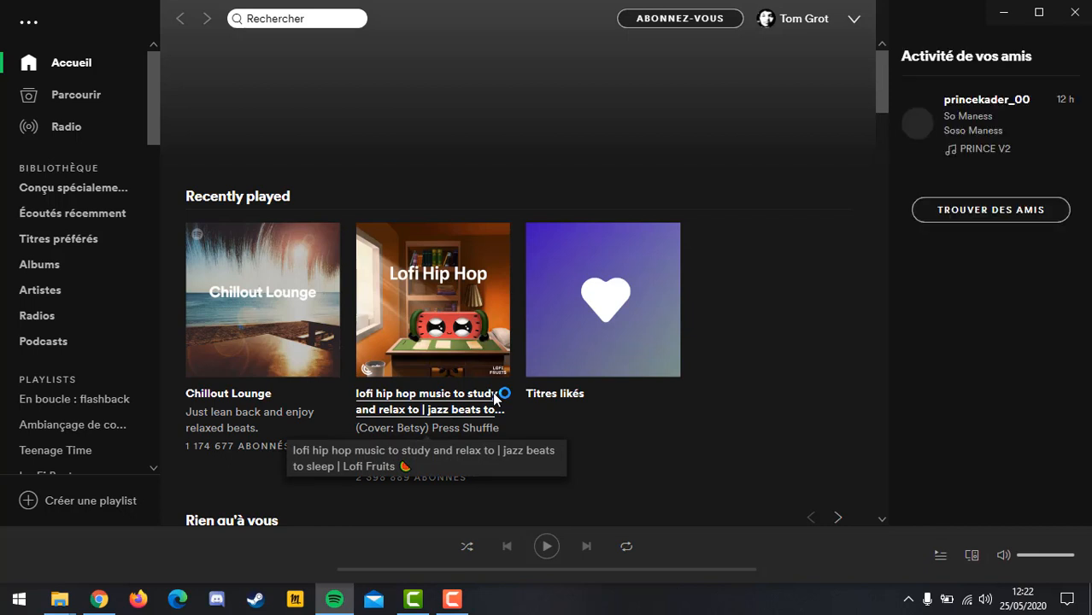
pyautogui.click(53, 239)
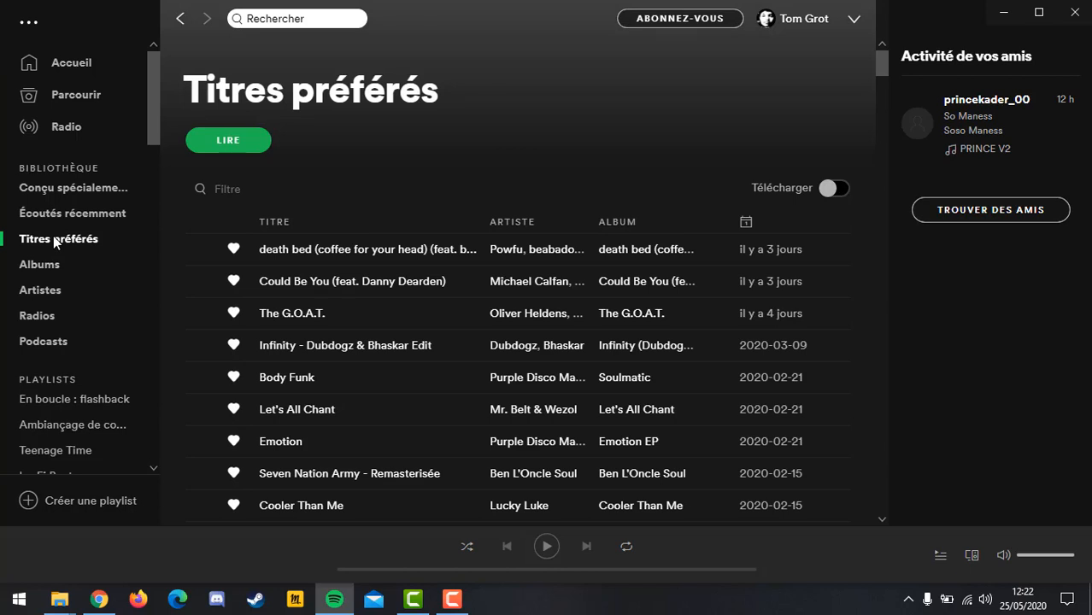
pyautogui.click(454, 603)
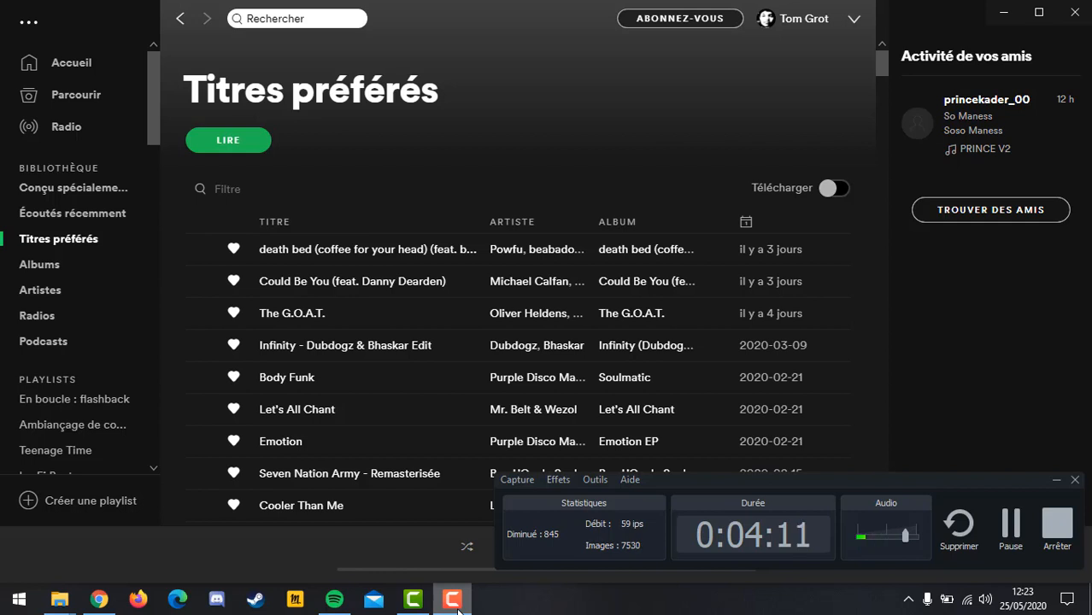
pyautogui.click(1056, 480)
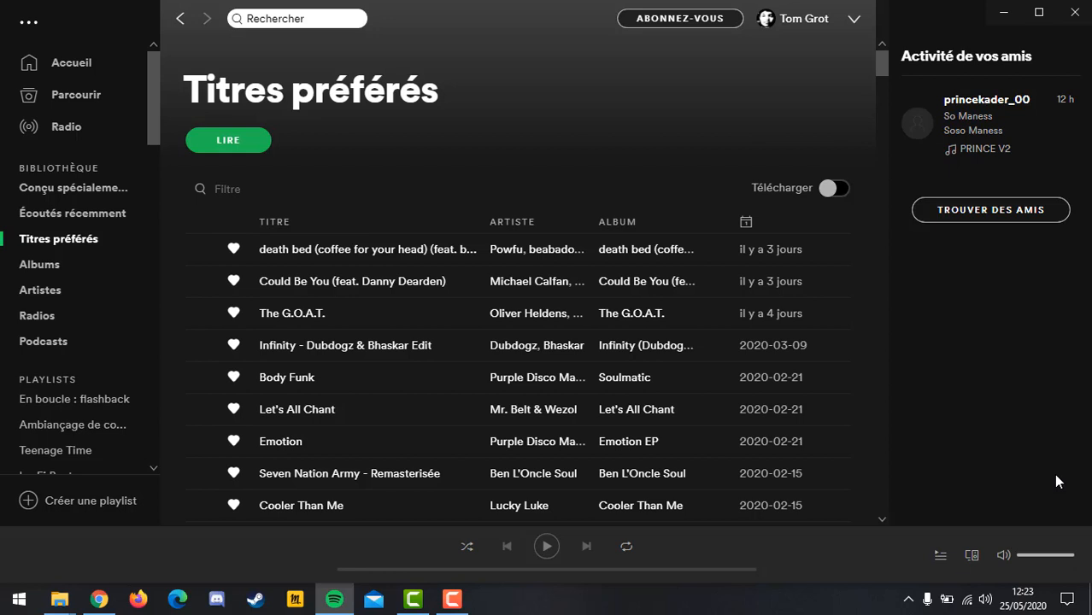
pyautogui.click(453, 601)
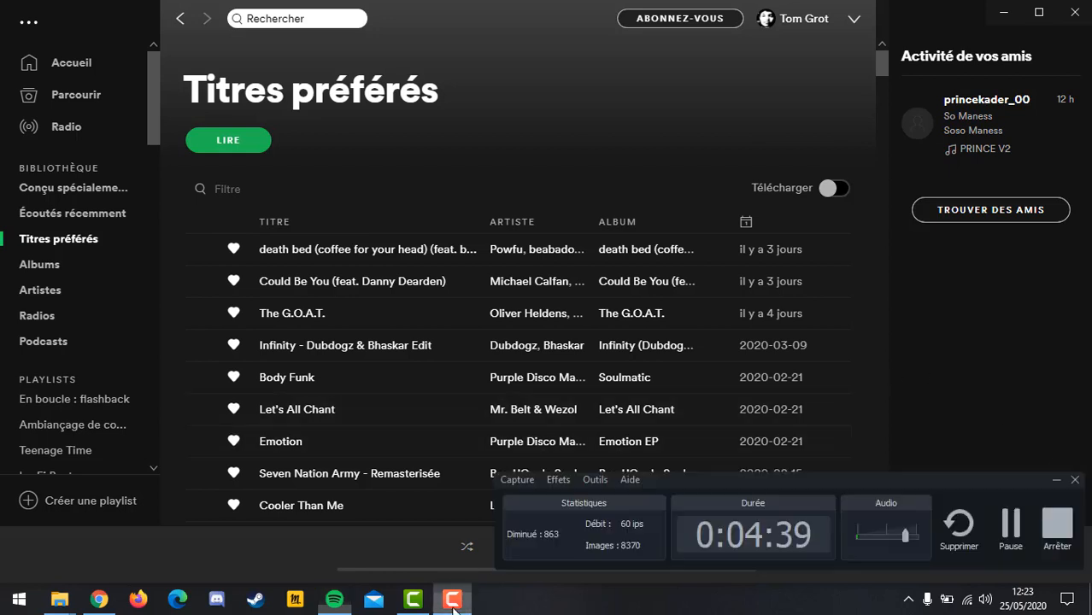